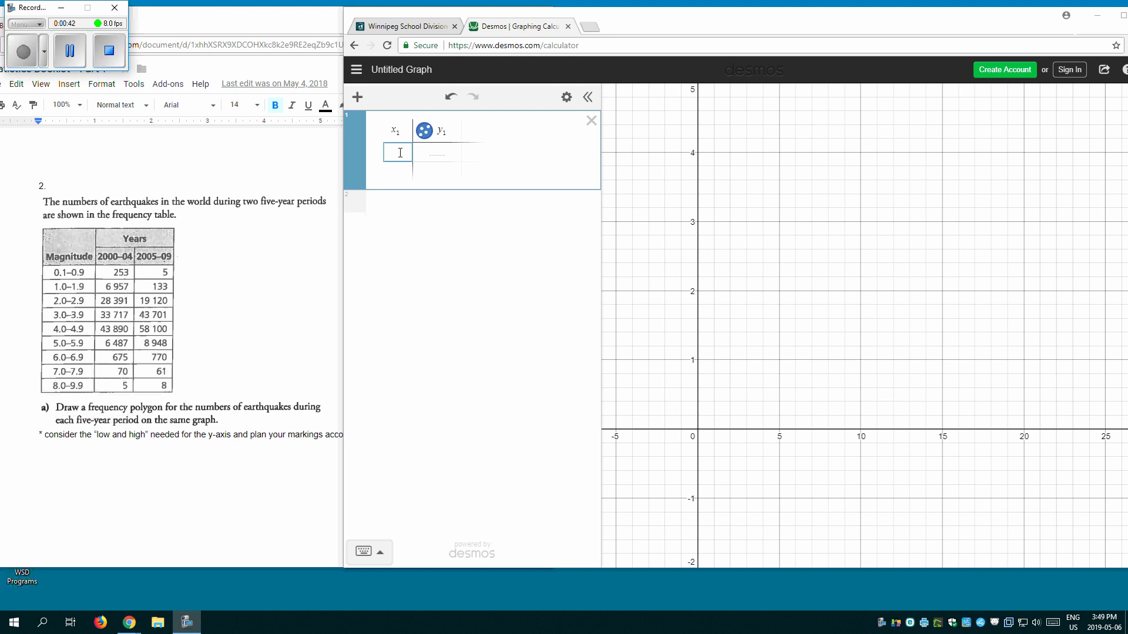
Step: Fill the x1 column of the table with 0.5 through 7.5 in increments of 1, ending with 9.0
click(400, 152)
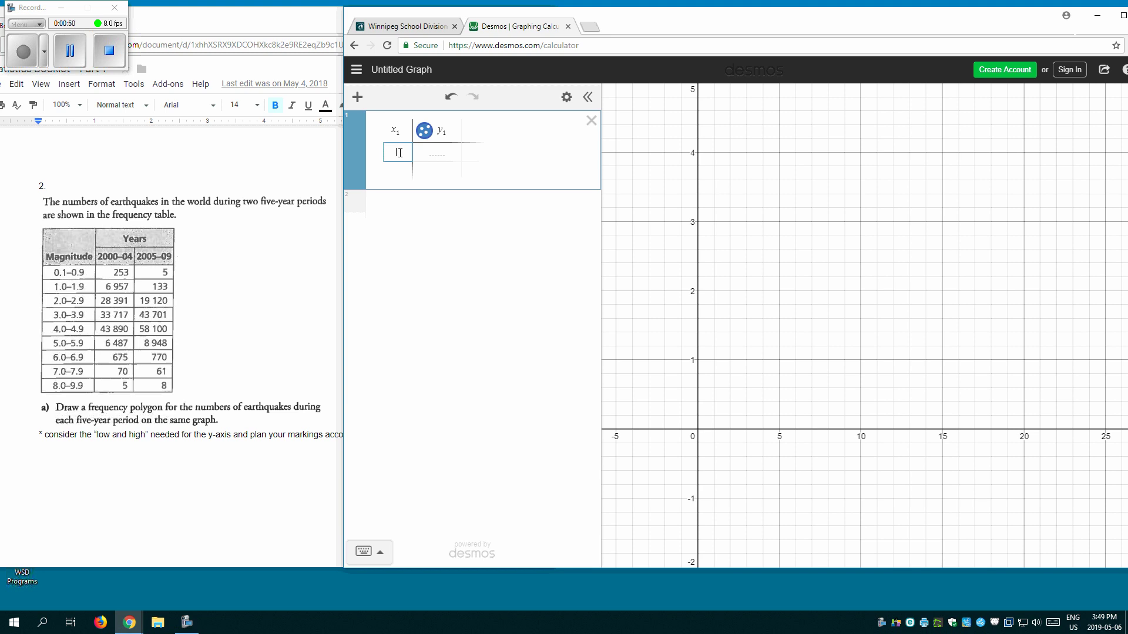
text(0.5)
key(Return)
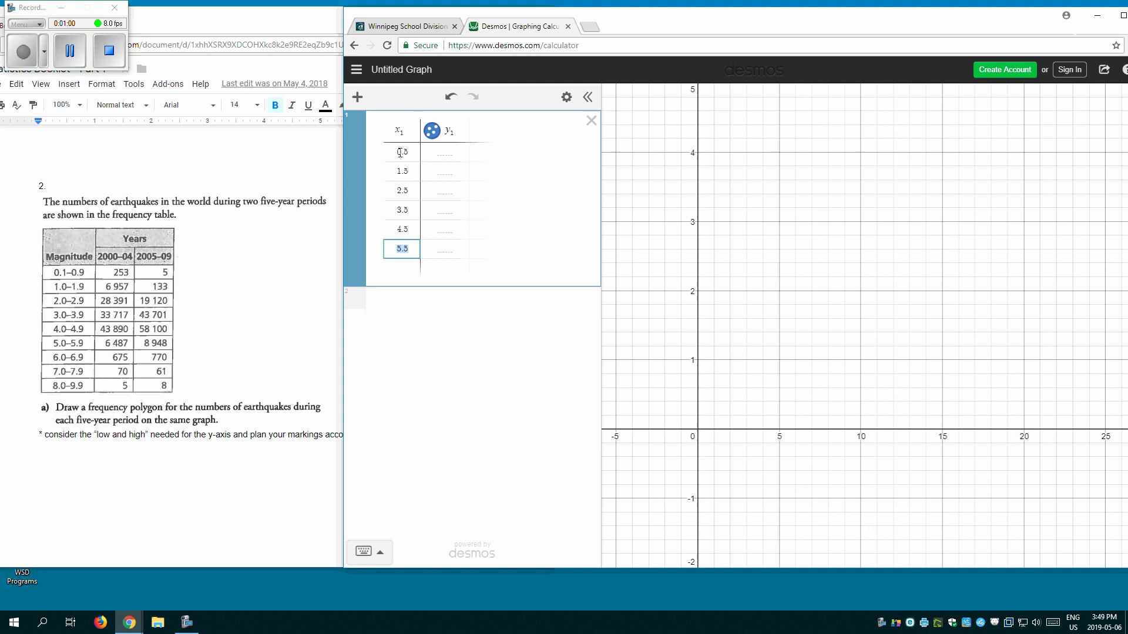
key(Return)
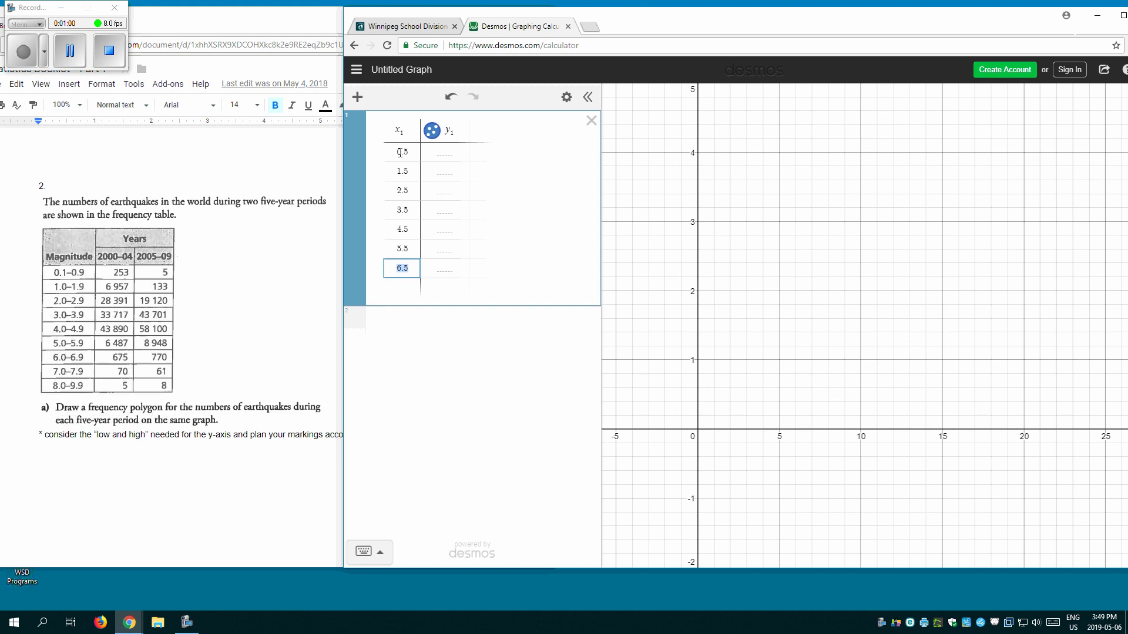
key(Return)
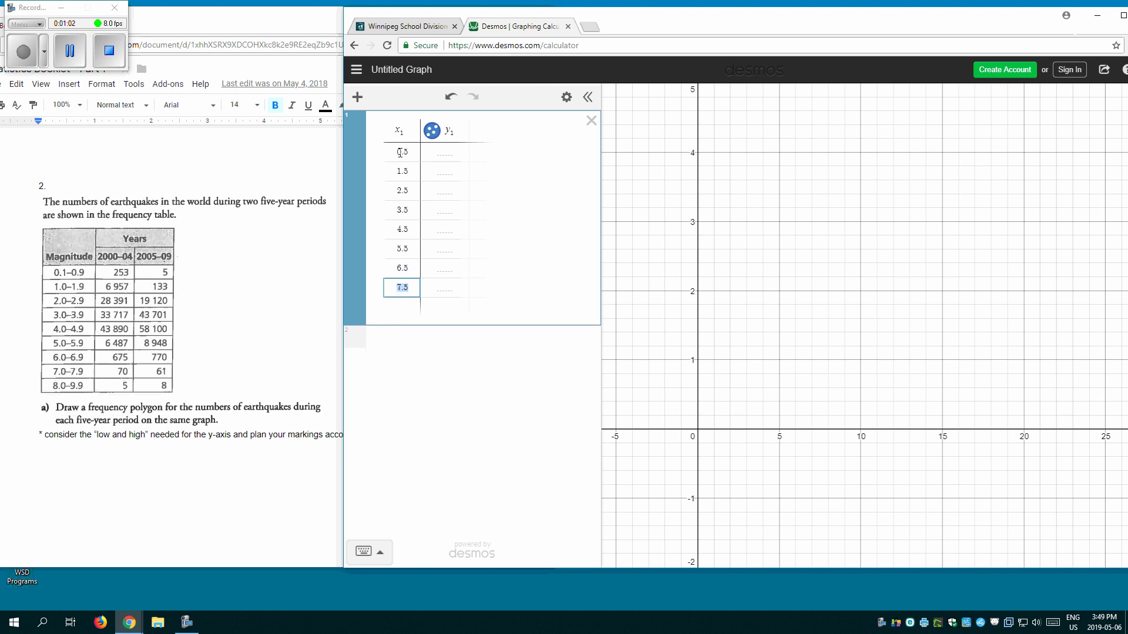
key(Return)
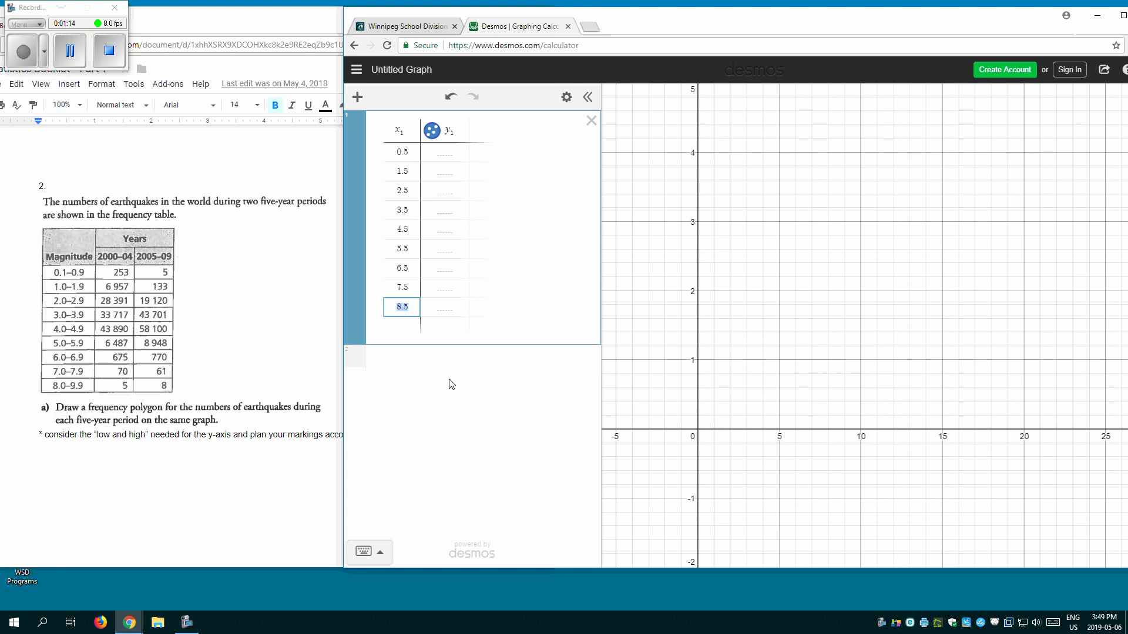
text(9.0)
Step: Add a second data column headed y2 to the table
click(450, 129)
click(490, 131)
text(y2)
Step: Enter the 2000–04 frequencies 253 and 6957 in the y1 column for x1 values 0.5 and 1.5
click(435, 155)
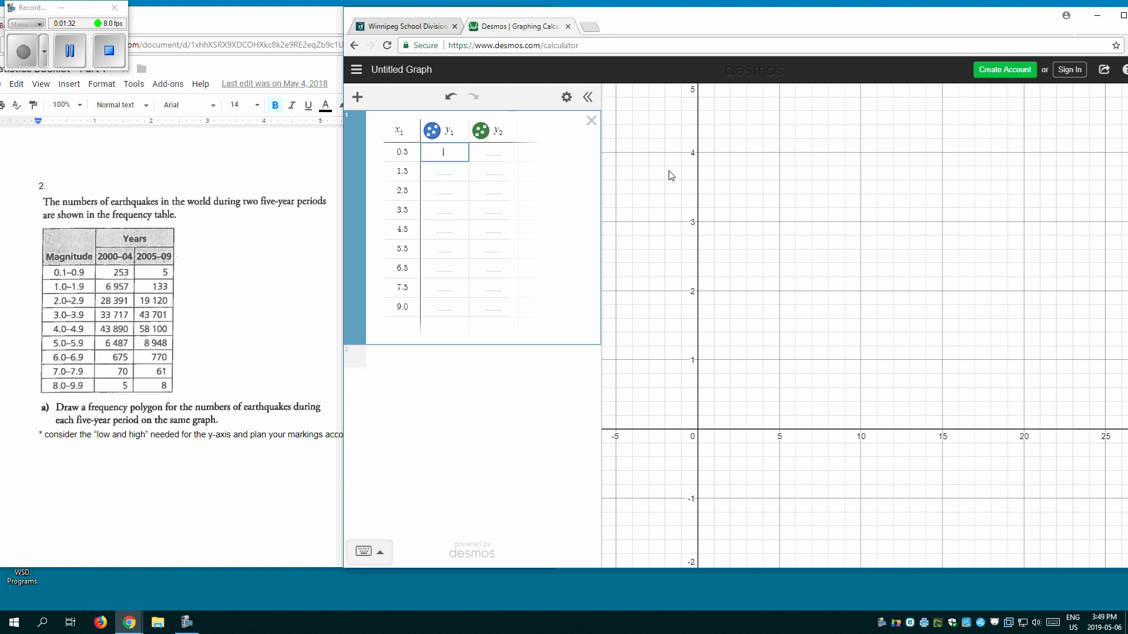
text(253)
click(441, 171)
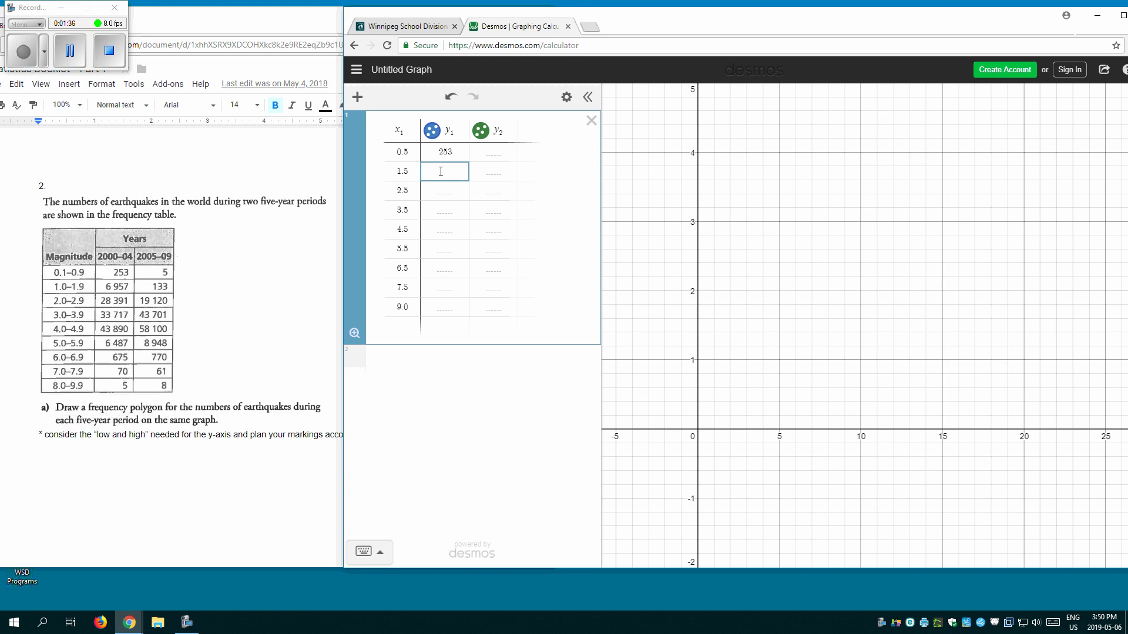
text(6957)
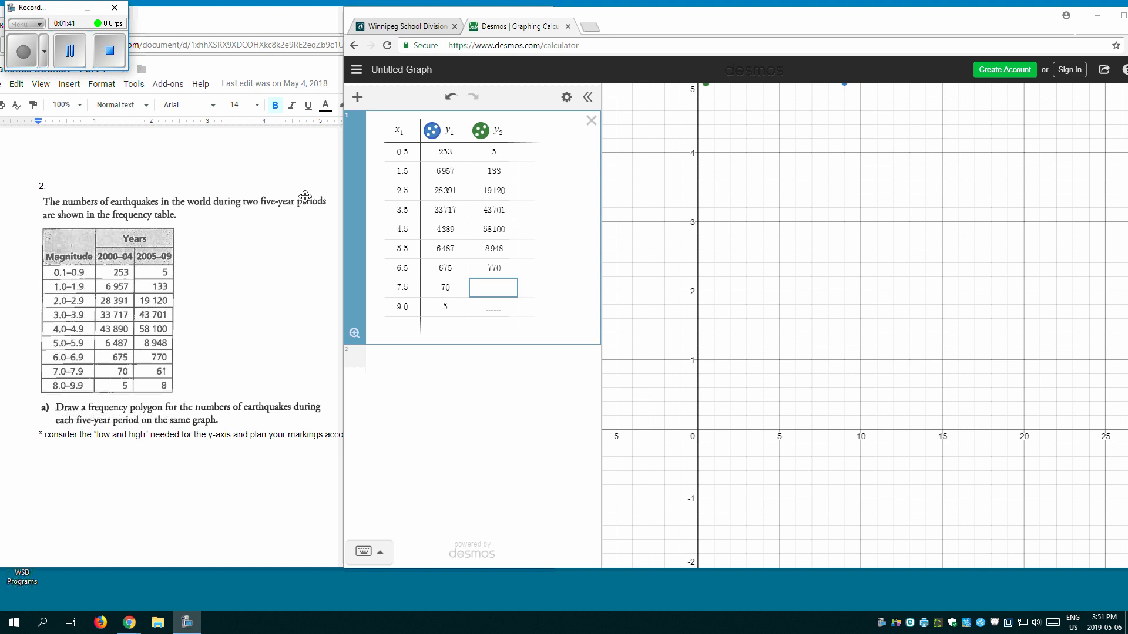
Step: Enter the 2005–09 frequencies 61 and 8 in the y2 column for x1 values 7.5 and 9.0
click(502, 283)
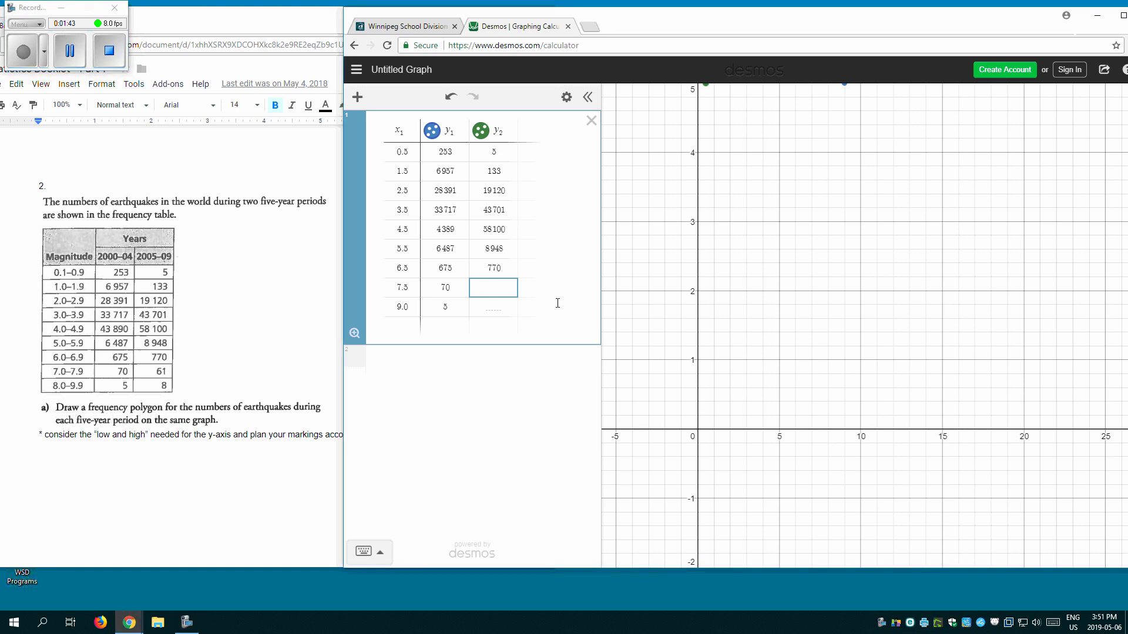
text(61)
click(493, 307)
click(729, 332)
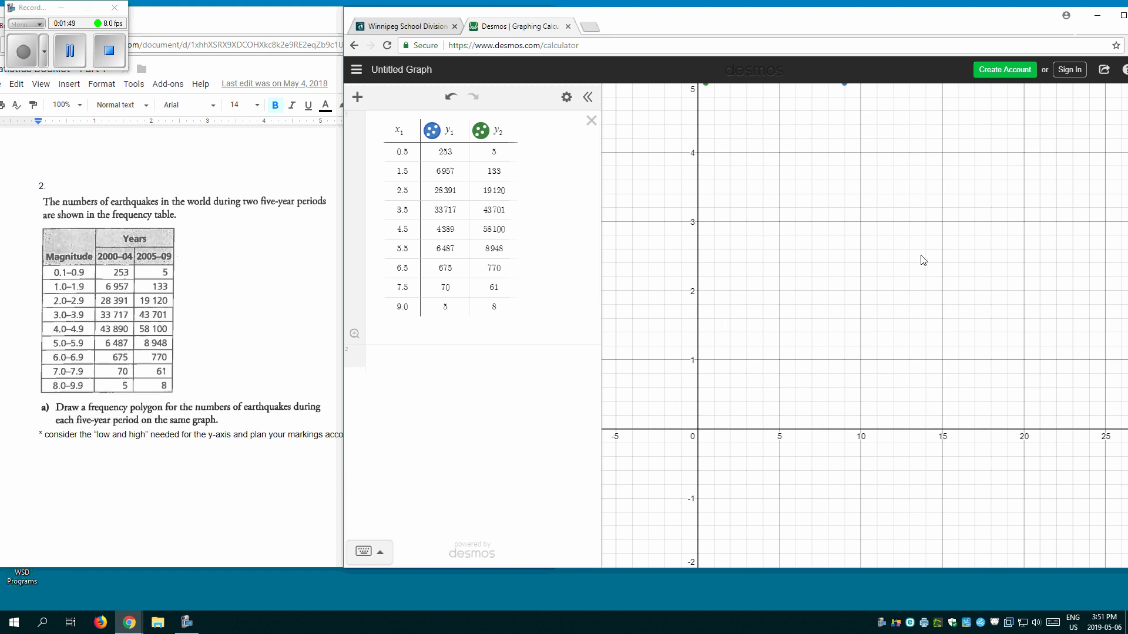
Step: Set the x-axis upper limit to 10 and label the axis "Magnitude"
drag(922, 256, 839, 315)
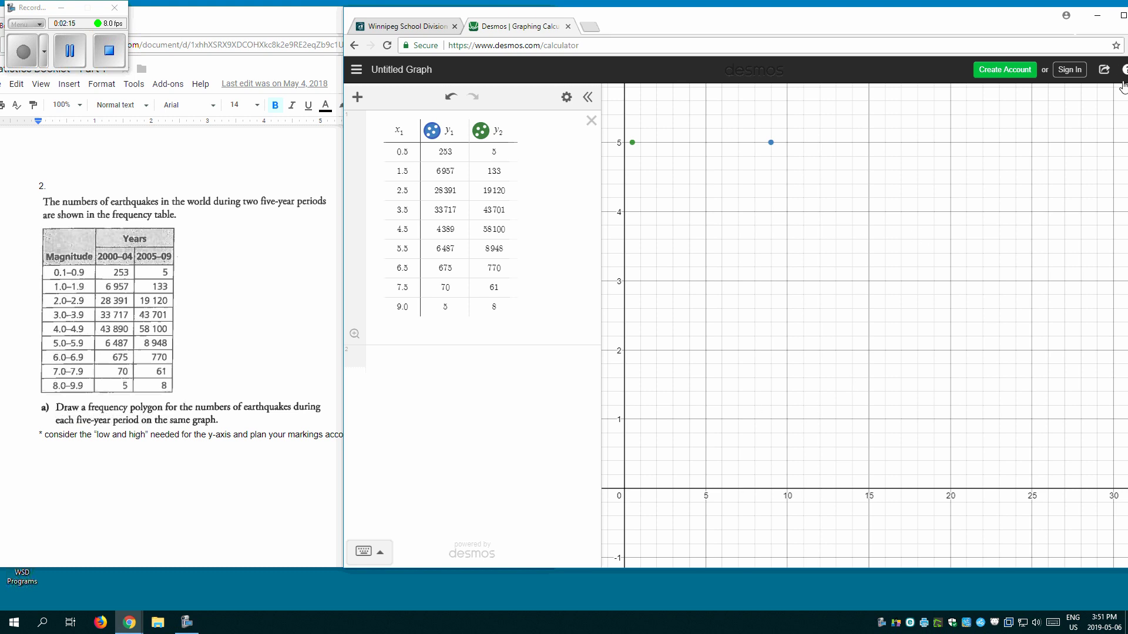
drag(981, 27, 825, 20)
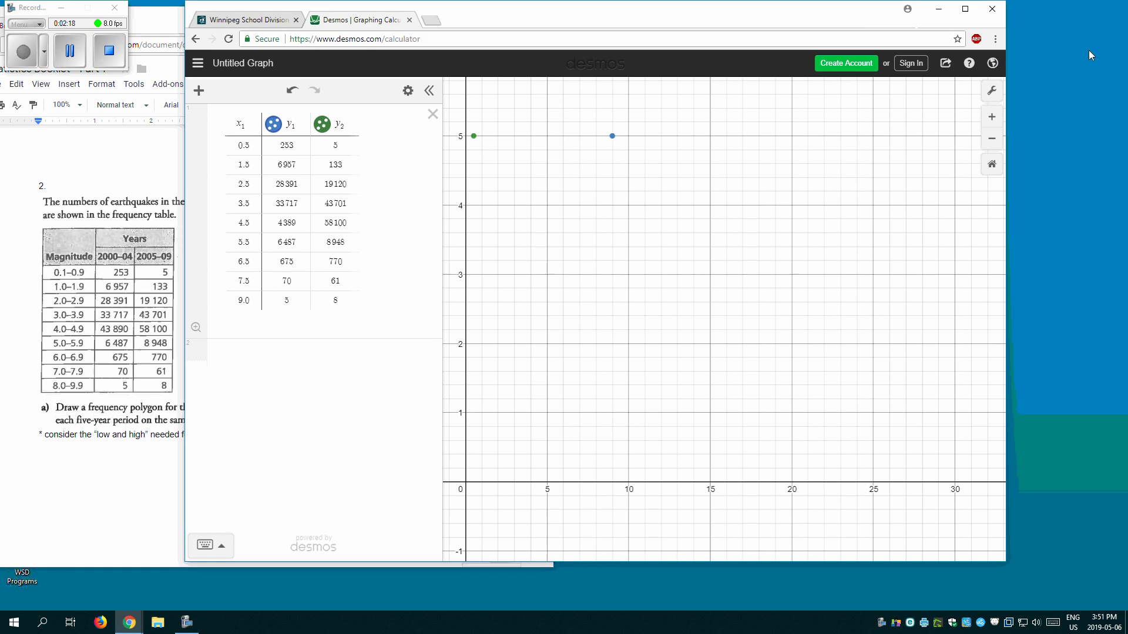
click(993, 93)
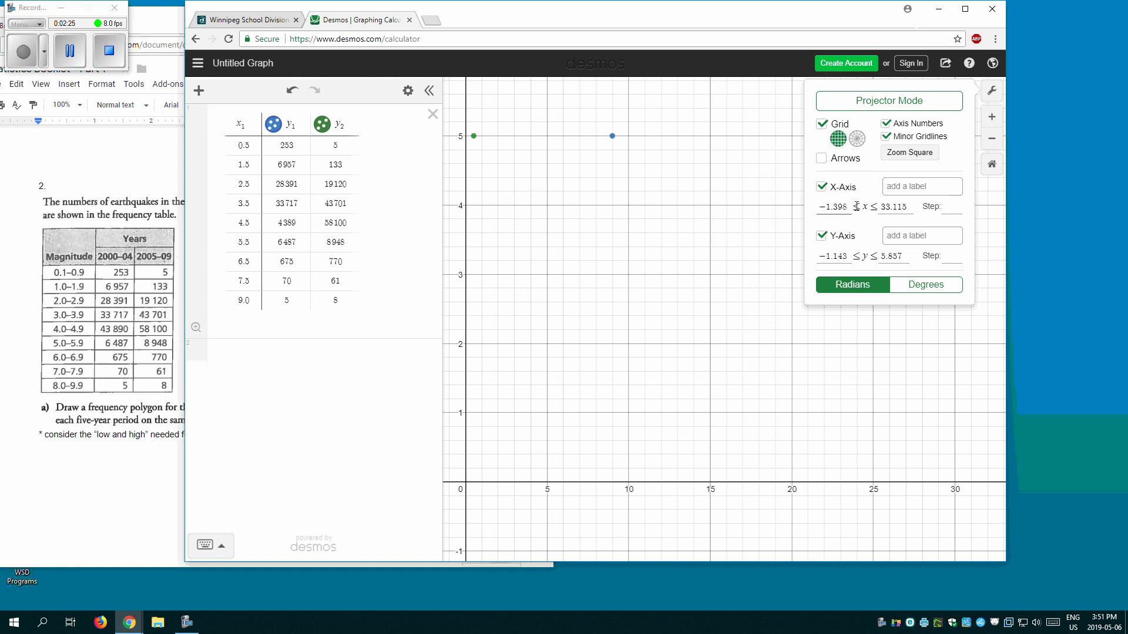
drag(879, 206, 933, 212)
text(10)
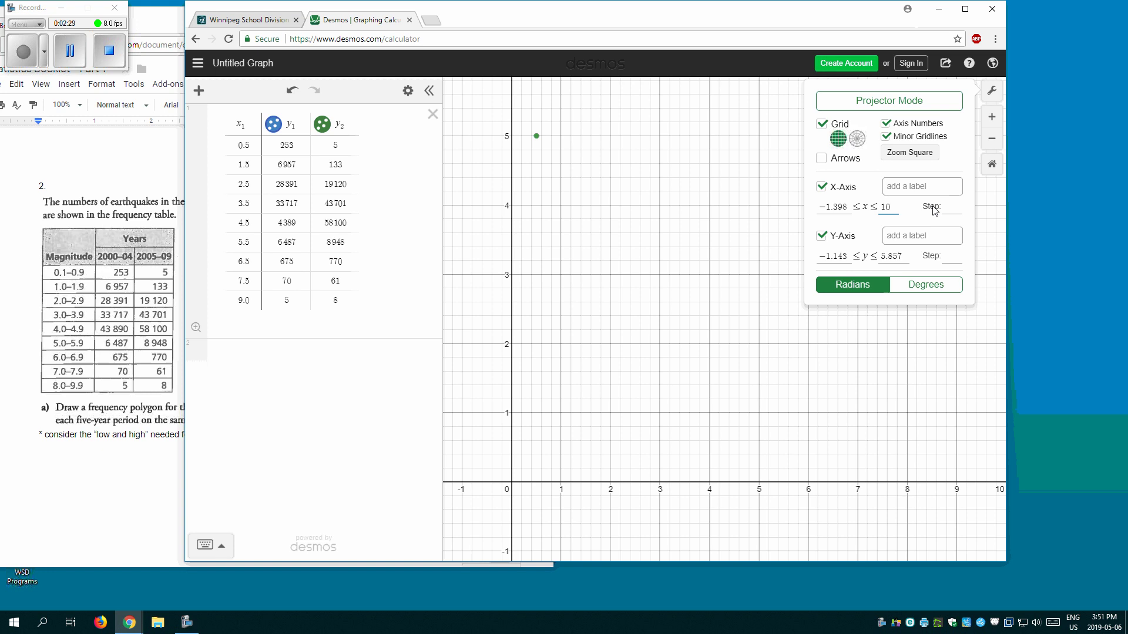
click(901, 189)
text(Magnitude)
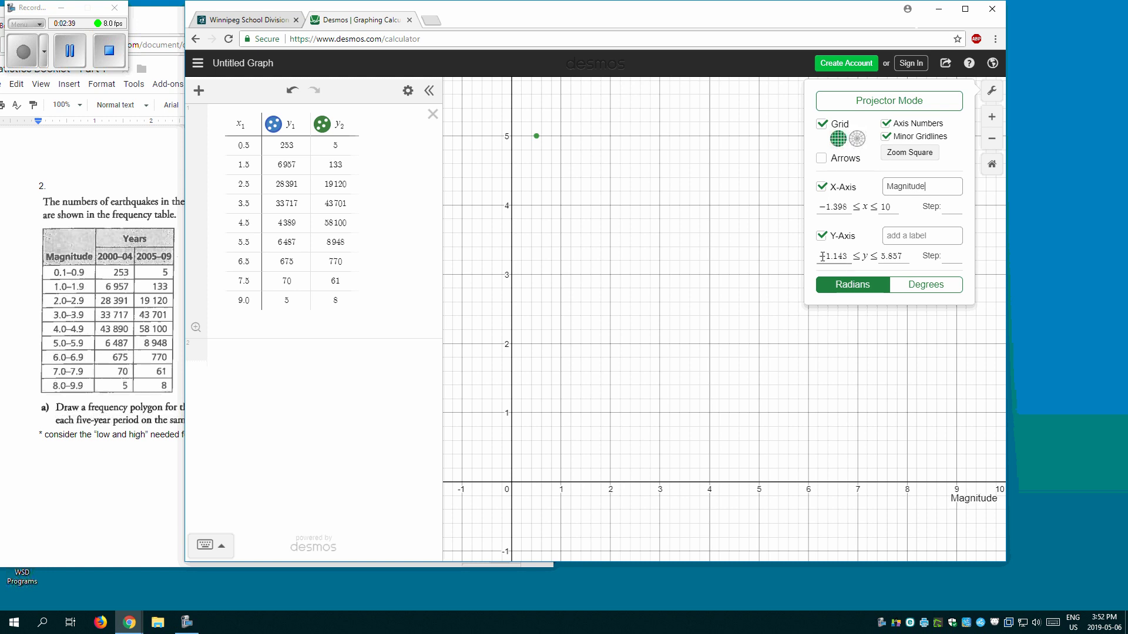
Step: Set the y-axis upper limit to 60000 and close the graph settings
drag(822, 256, 853, 257)
click(891, 259)
text(6)
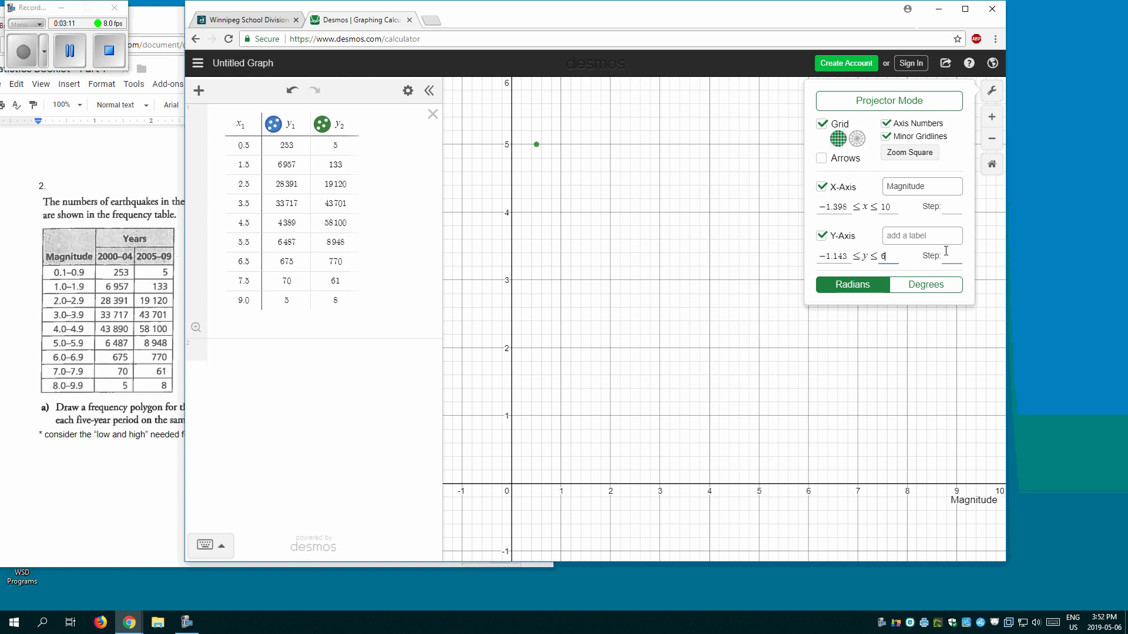
text(0000)
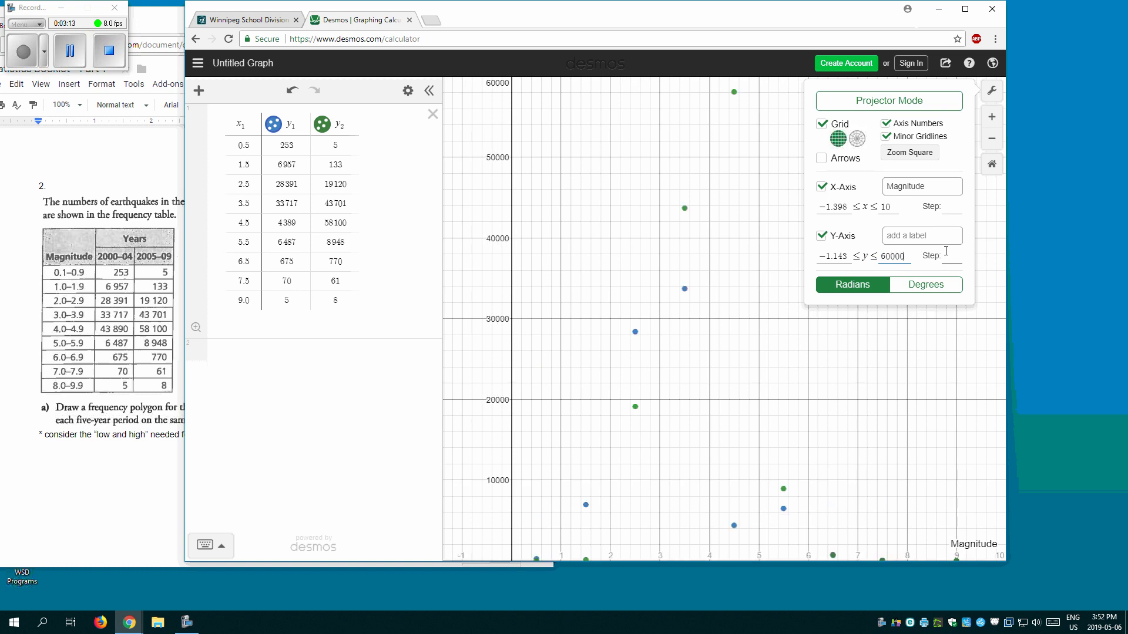
click(944, 438)
Step: Zoom out and reposition the graph so both axes and all plotted points fit with some margin
drag(926, 458, 930, 445)
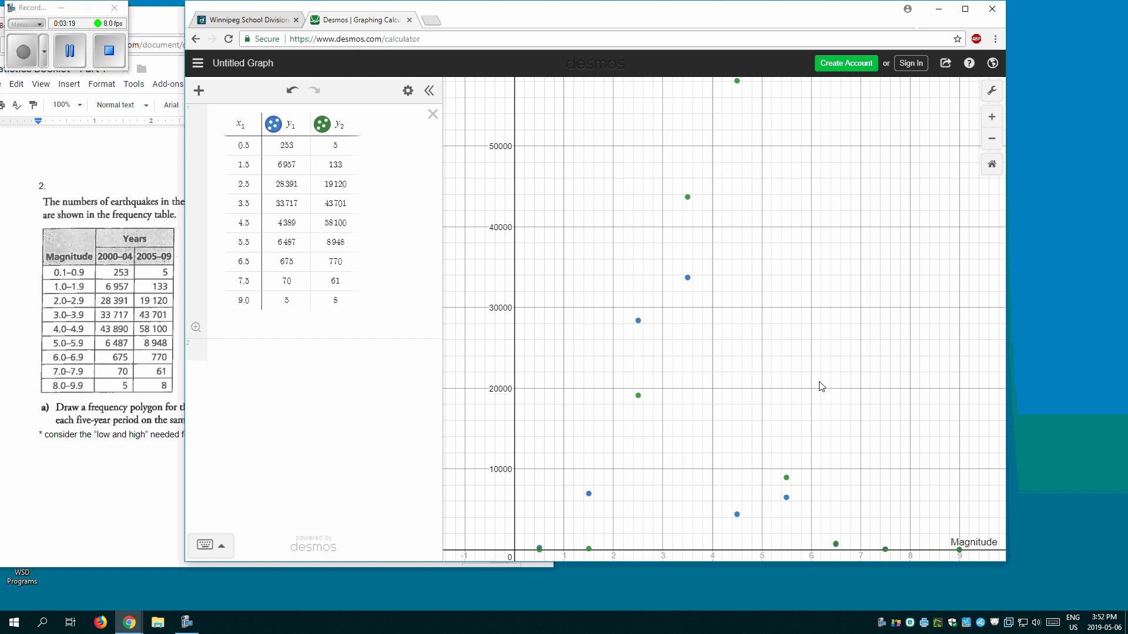
scroll(838, 374, down, 1)
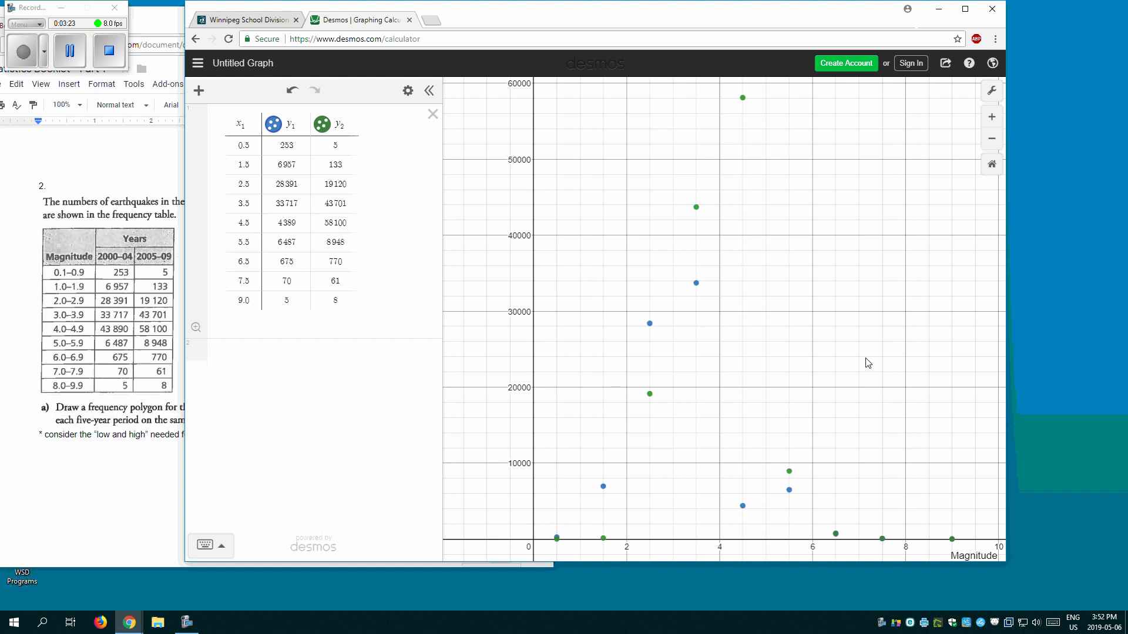
scroll(868, 363, down, 1)
scroll(898, 360, down, 1)
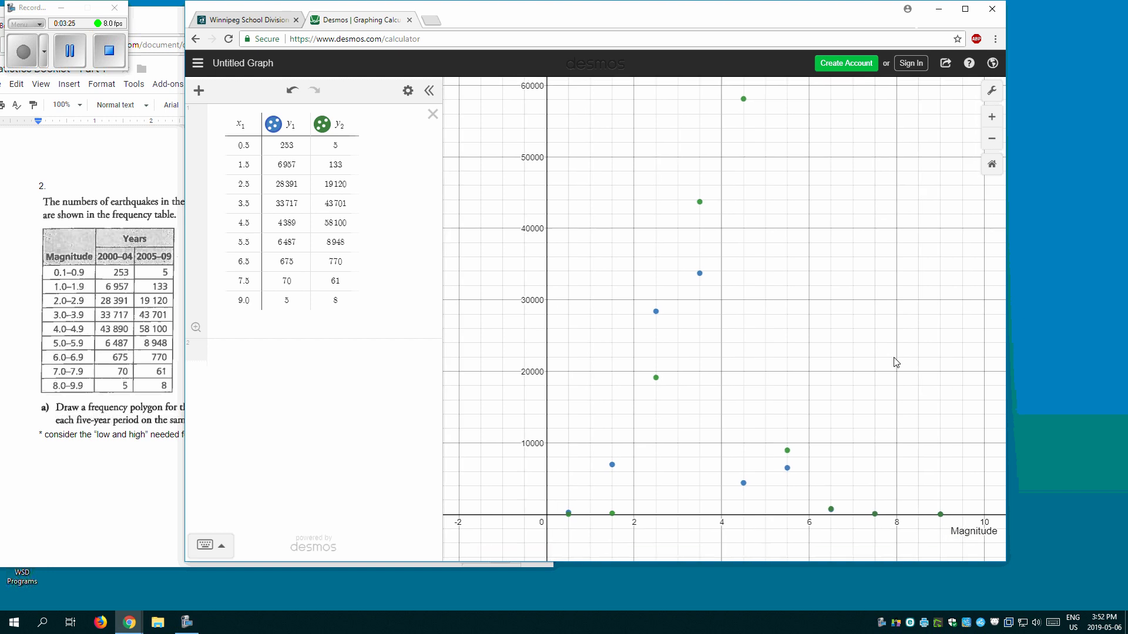
drag(894, 359, 893, 359)
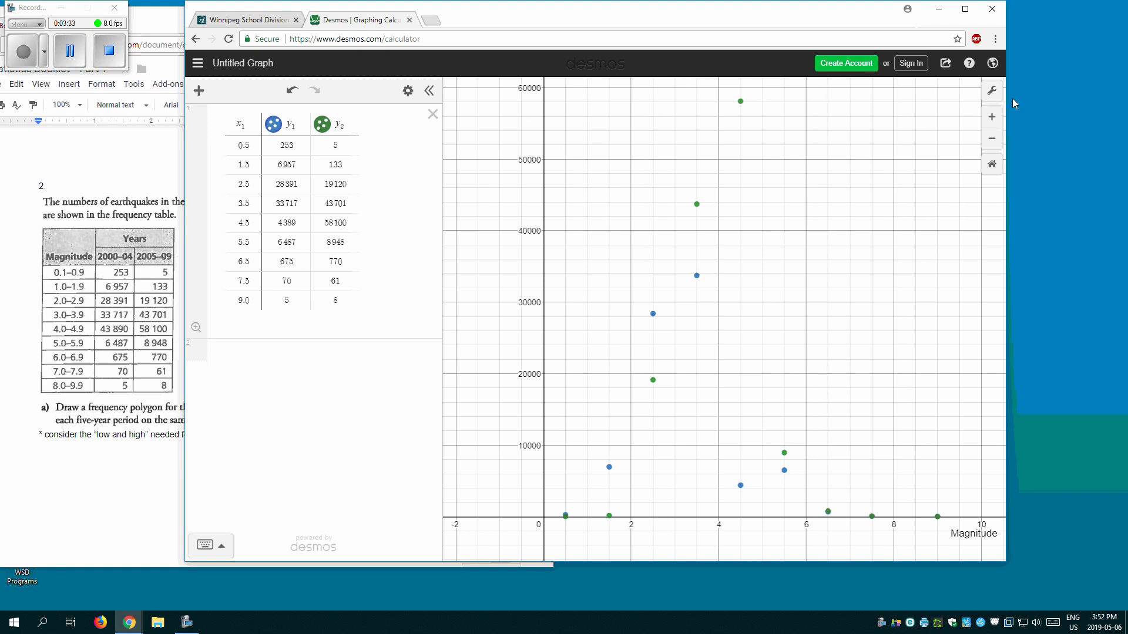
Step: Label the y-axis "Frequency of Earthquakes" and close the graph settings
click(992, 90)
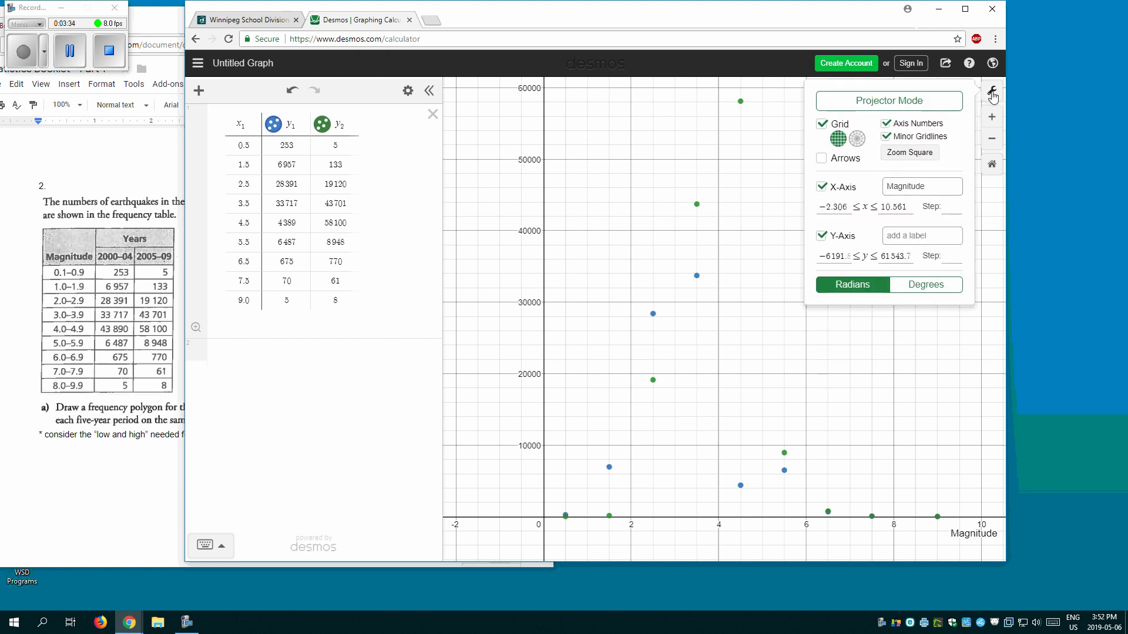
click(924, 238)
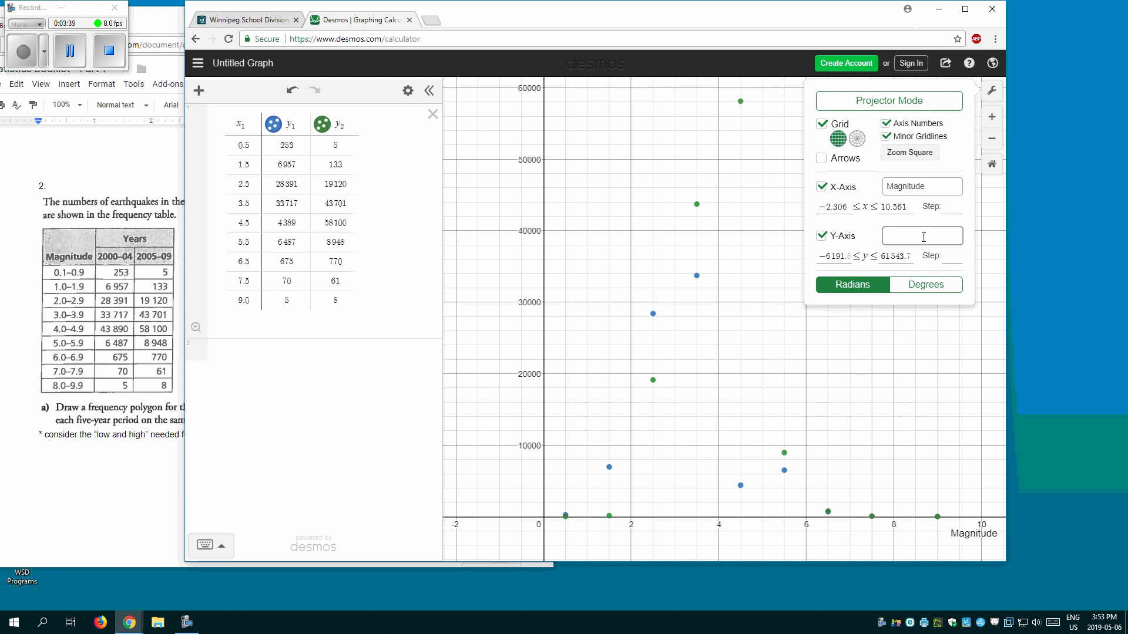
text(Frequency of E)
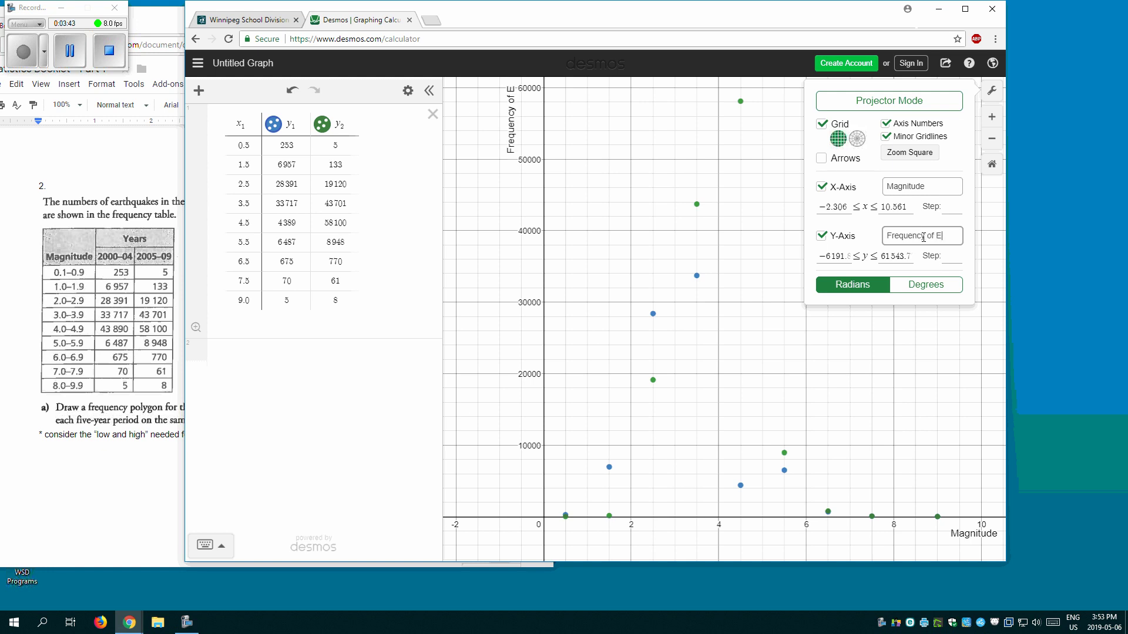
text(arthq)
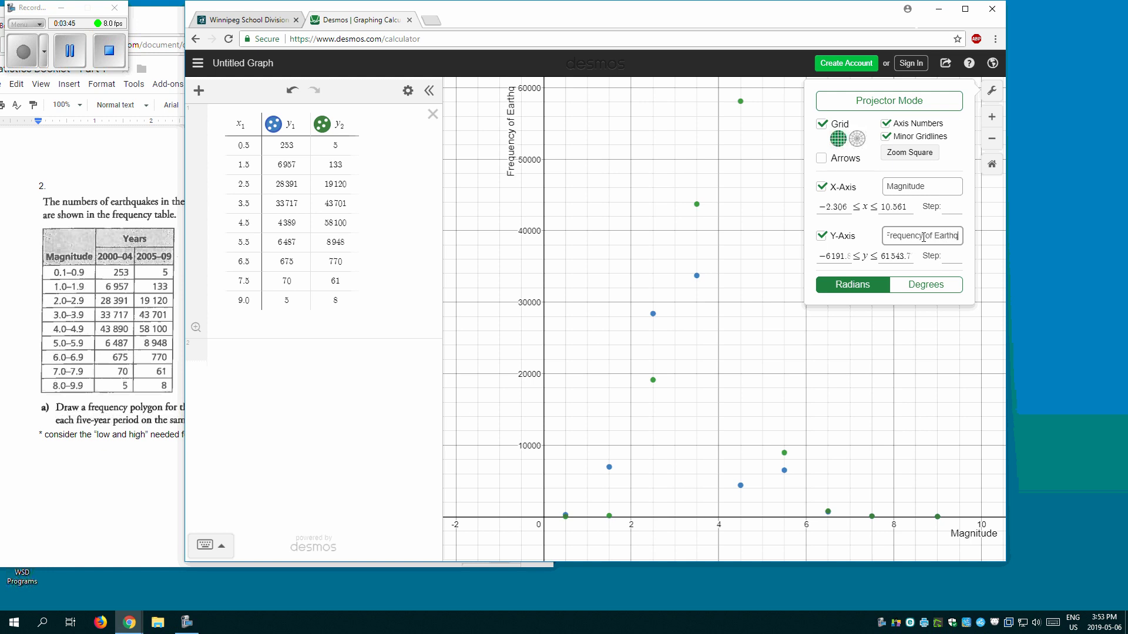
text(uakes)
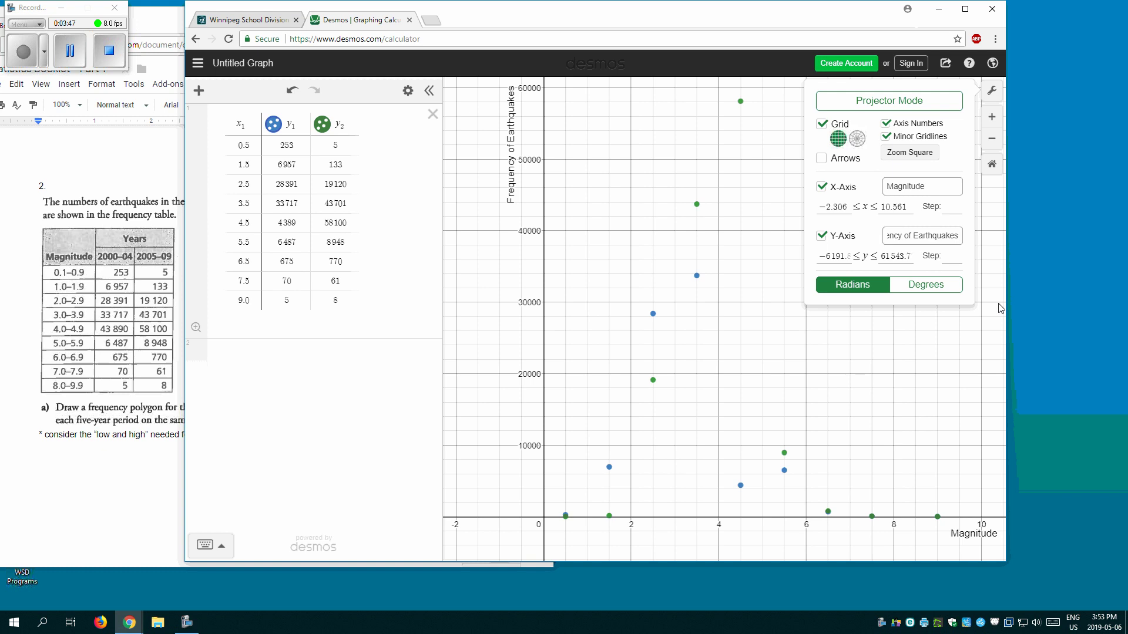
click(917, 410)
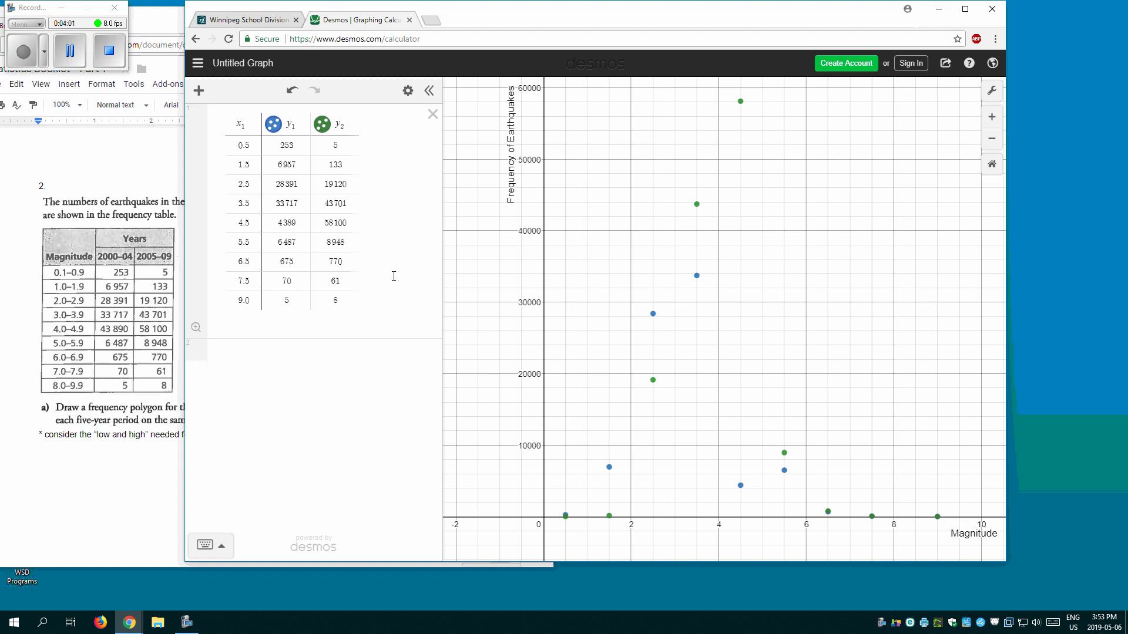
Step: Turn on connecting lines for both the y1 and y2 data series
click(274, 125)
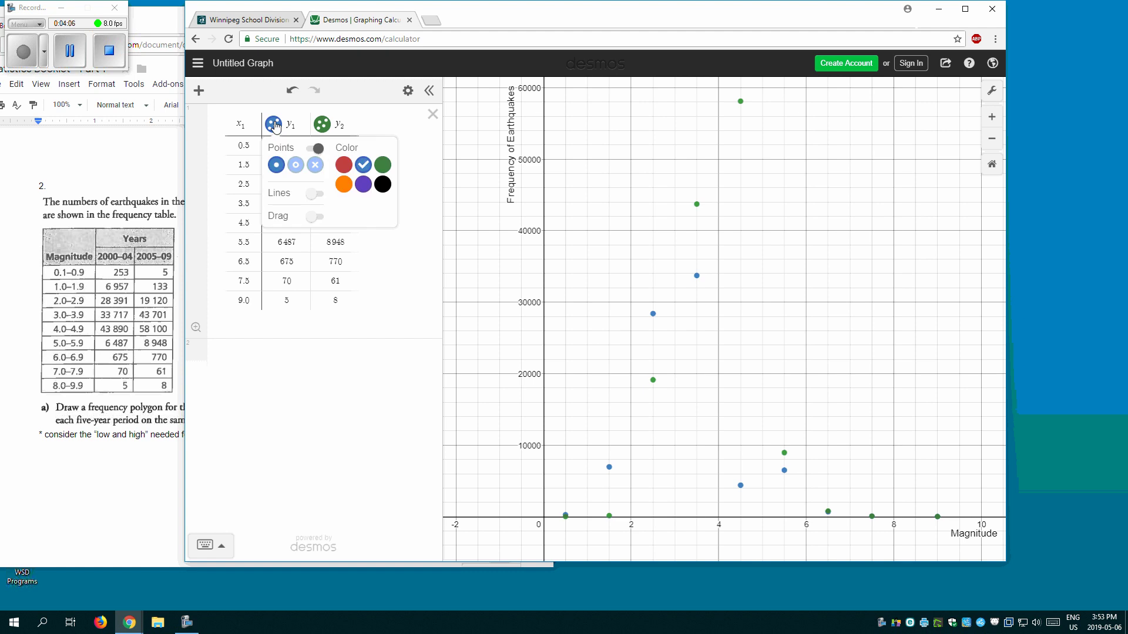
click(315, 195)
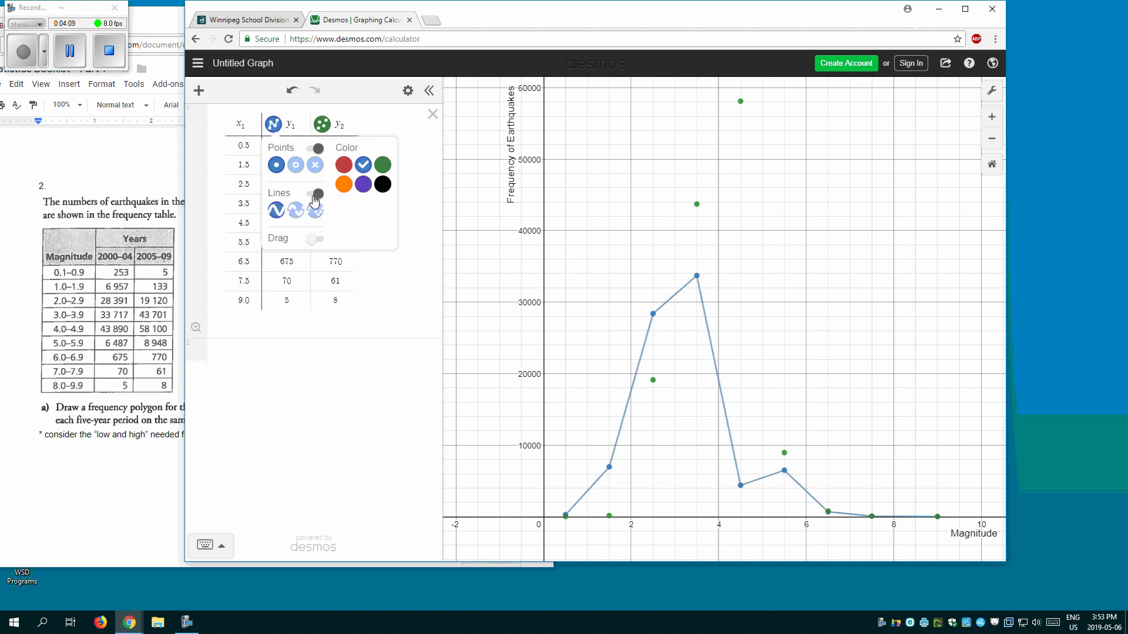
click(324, 126)
click(324, 126)
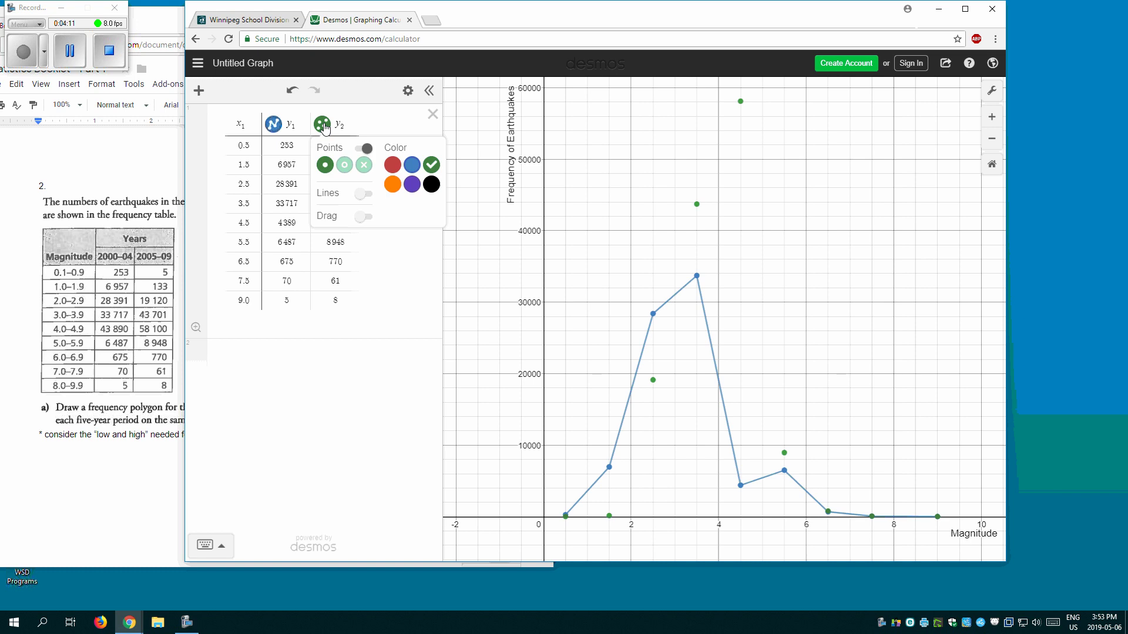
click(363, 196)
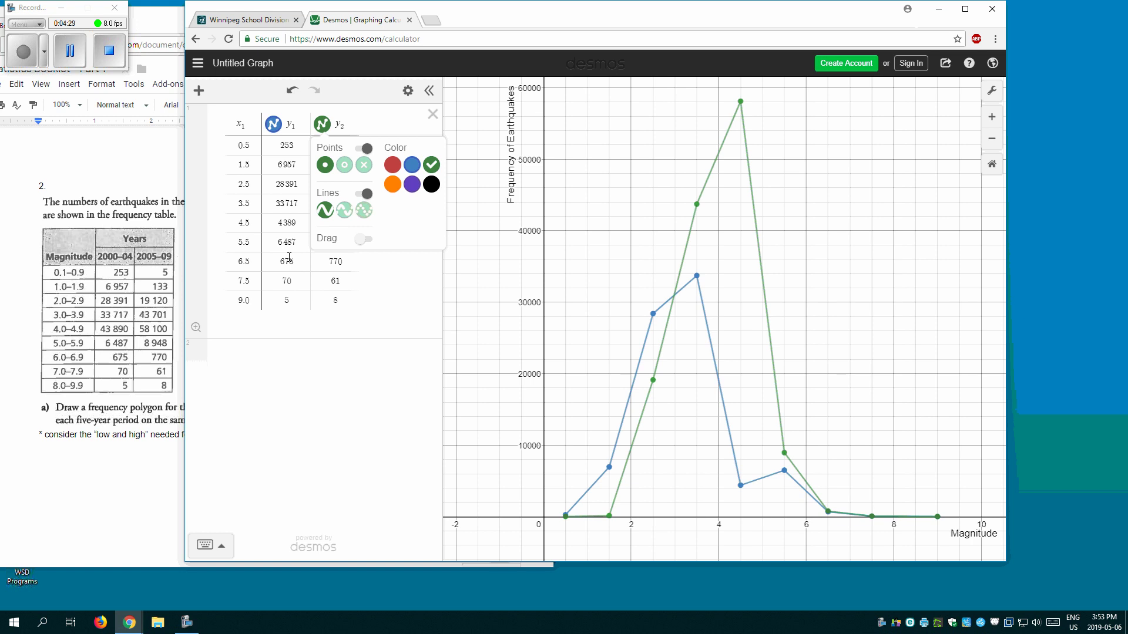
Step: Correct the y1 value for x1 = 4.5 to 43890
click(284, 223)
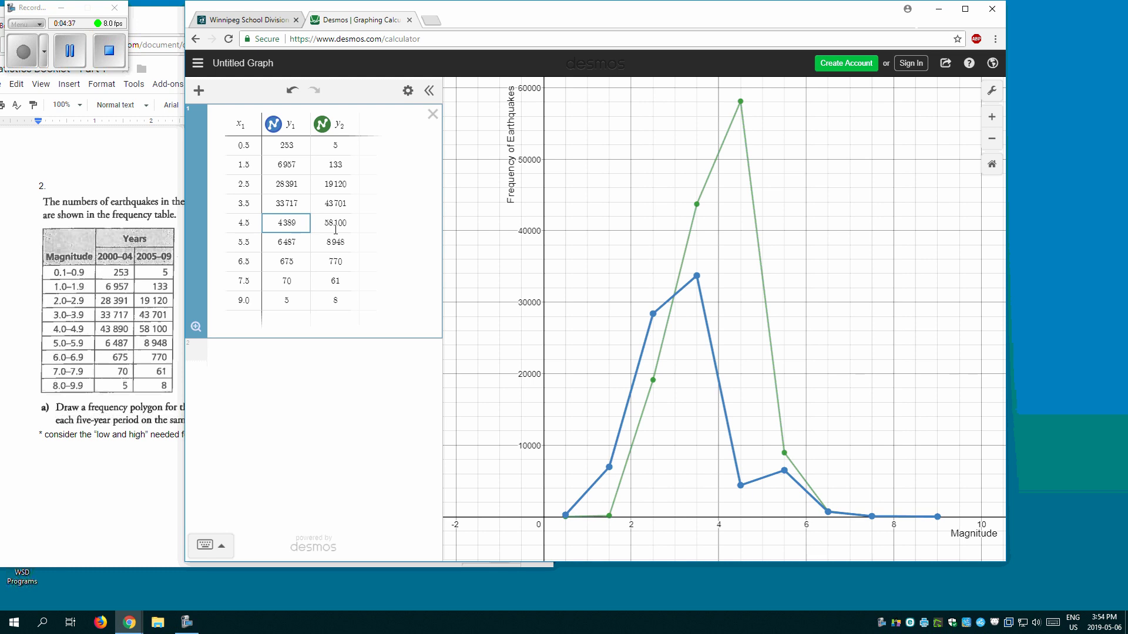
text(3)
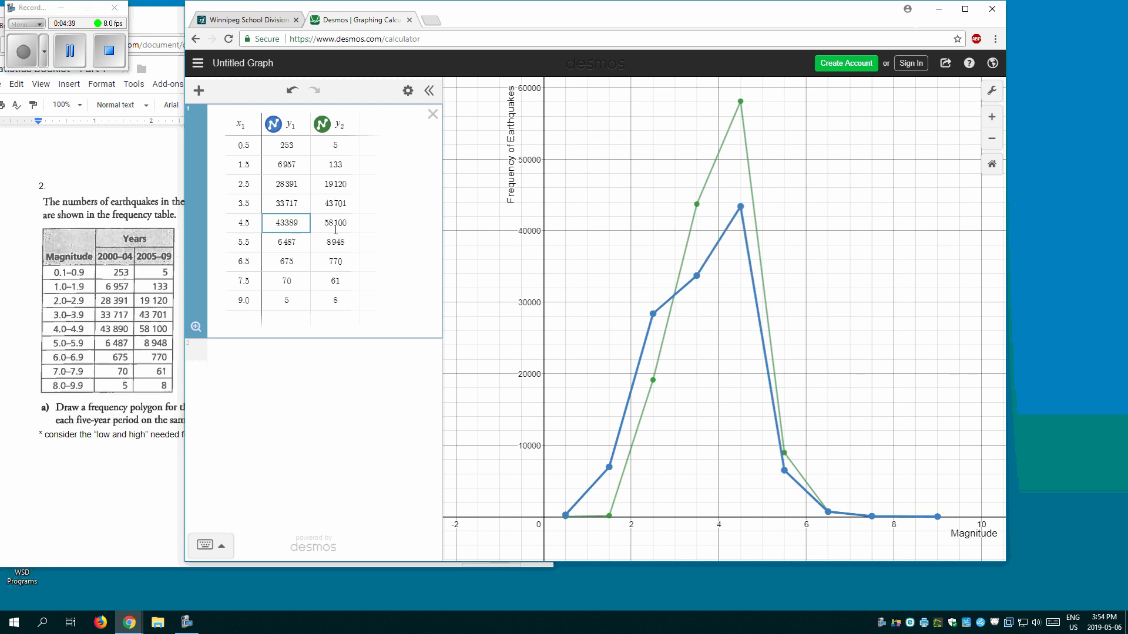
key(BackSpace)
key(BackSpace)
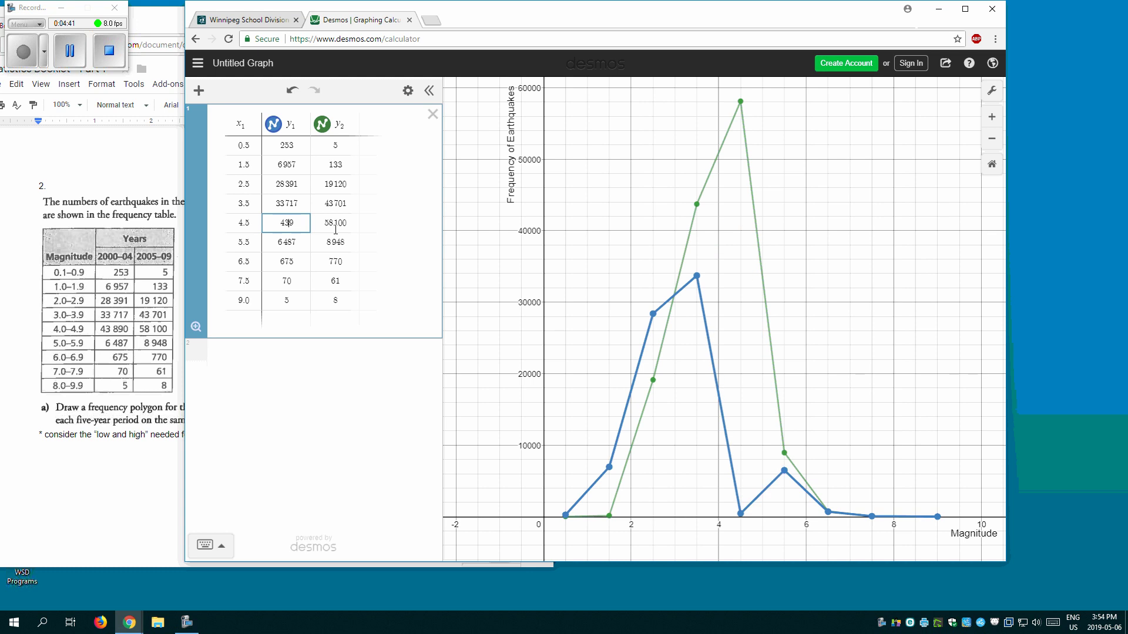
text(89)
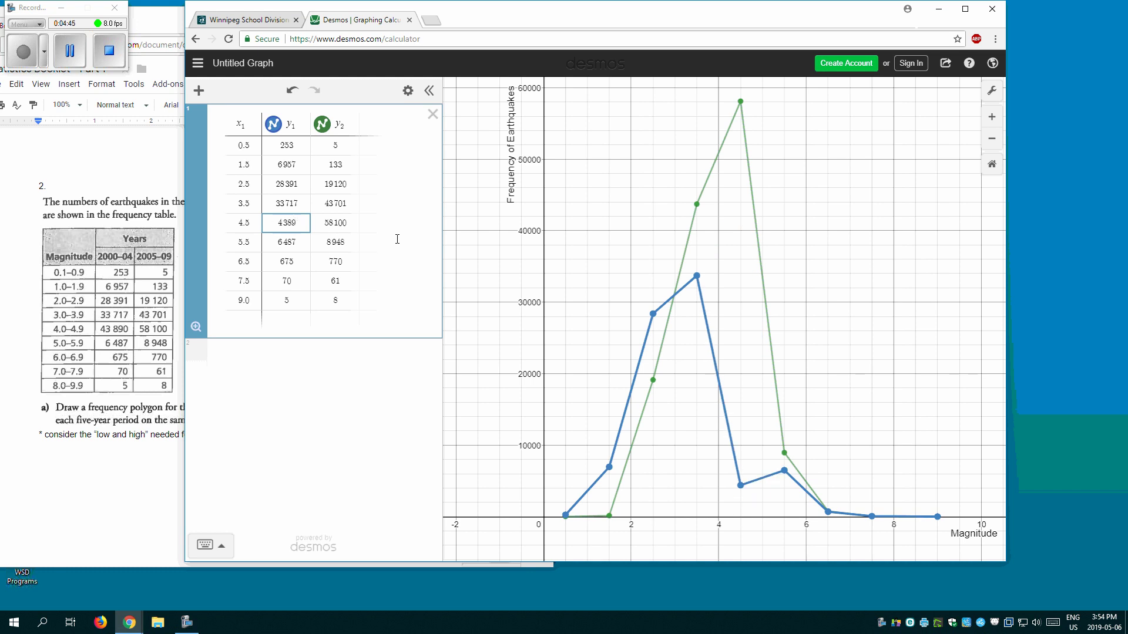
text(0)
click(931, 355)
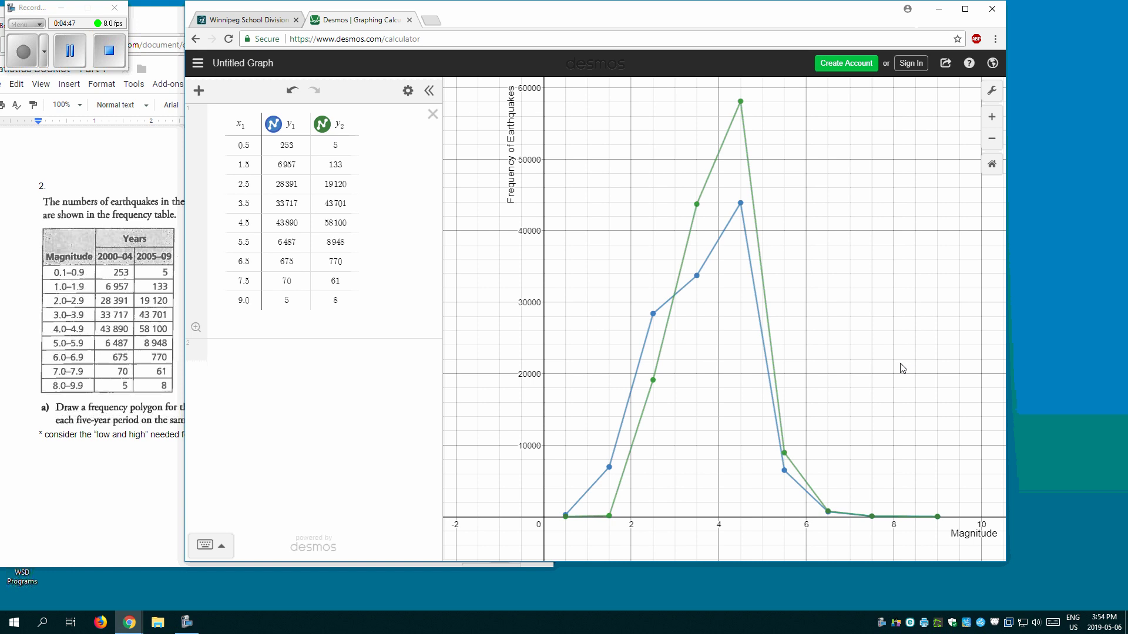